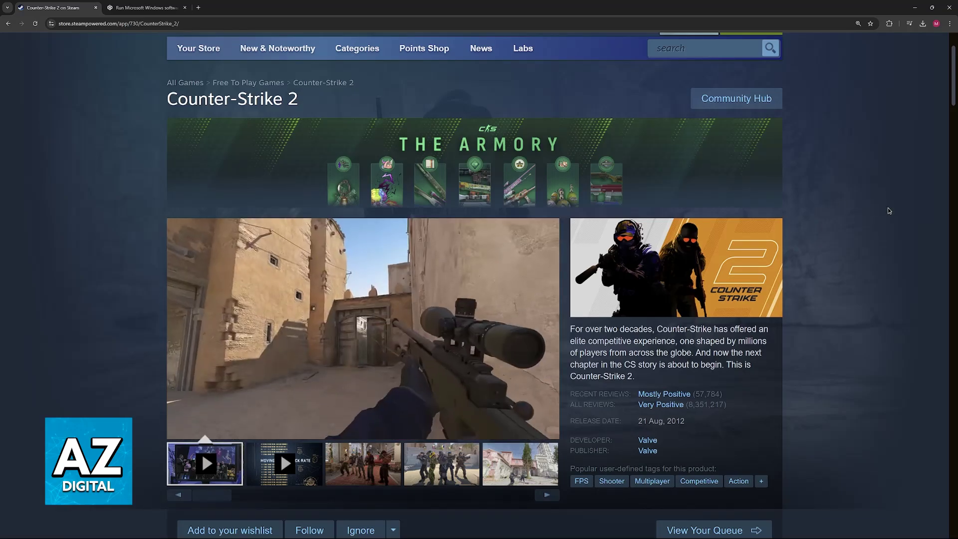
{"action": "scroll", "coordinate": [882, 243], "scroll_direction": "down", "scroll_amount": 2}
{"action": "scroll", "coordinate": [882, 242], "scroll_direction": "down", "scroll_amount": 2}
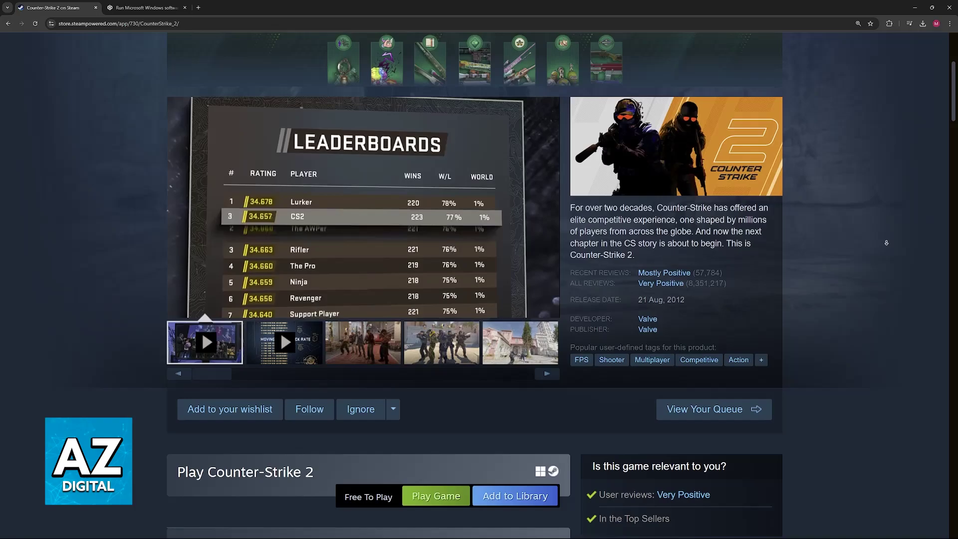
{"action": "scroll", "coordinate": [882, 224], "scroll_direction": "down", "scroll_amount": 1}
{"action": "scroll", "coordinate": [882, 187], "scroll_direction": "up", "scroll_amount": 2}
{"action": "scroll", "coordinate": [883, 152], "scroll_direction": "up", "scroll_amount": 2}
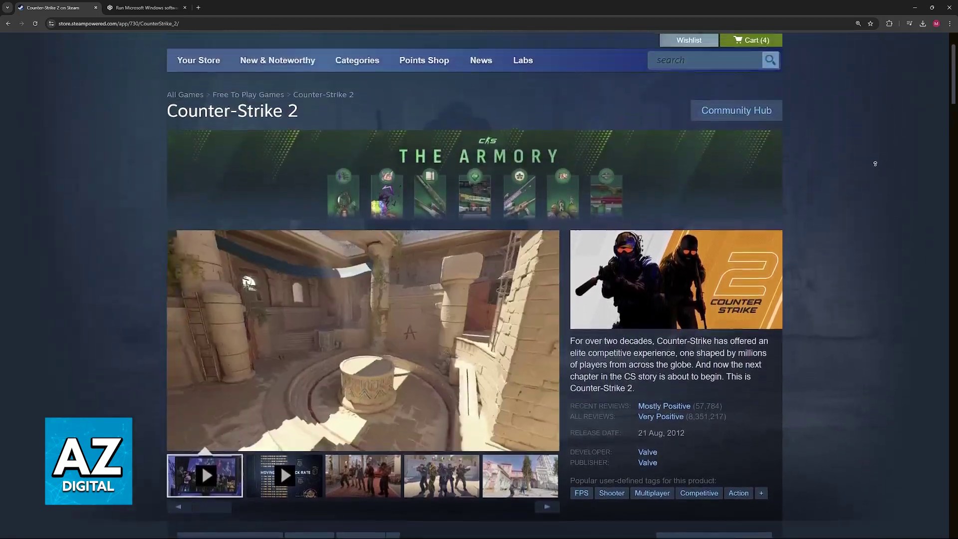
{"action": "scroll", "coordinate": [882, 188], "scroll_direction": "up", "scroll_amount": 1}
{"action": "scroll", "coordinate": [881, 235], "scroll_direction": "down", "scroll_amount": 1}
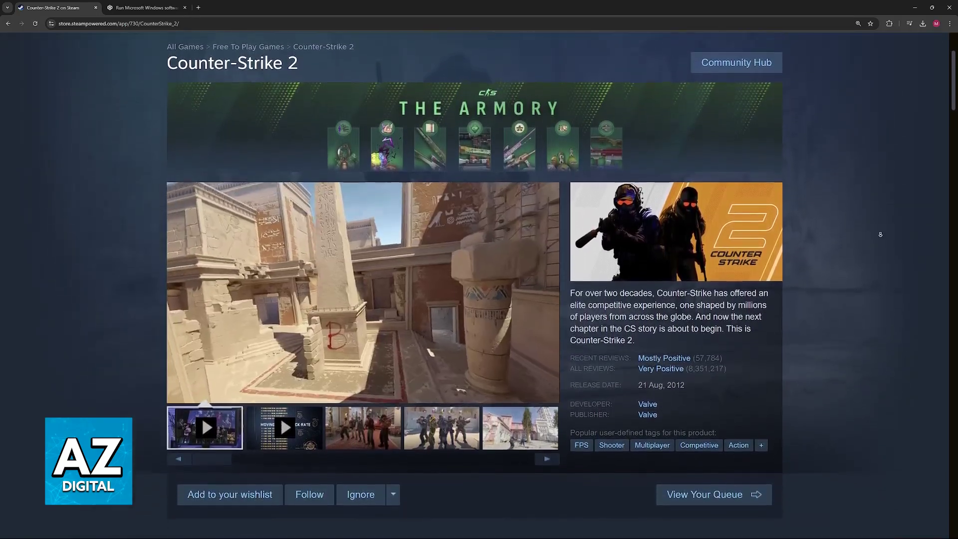
{"action": "scroll", "coordinate": [881, 234], "scroll_direction": "down", "scroll_amount": 1}
{"action": "scroll", "coordinate": [881, 234], "scroll_direction": "down", "scroll_amount": 1}
{"action": "scroll", "coordinate": [881, 234], "scroll_direction": "down", "scroll_amount": 1}
{"action": "scroll", "coordinate": [881, 235], "scroll_direction": "down", "scroll_amount": 1}
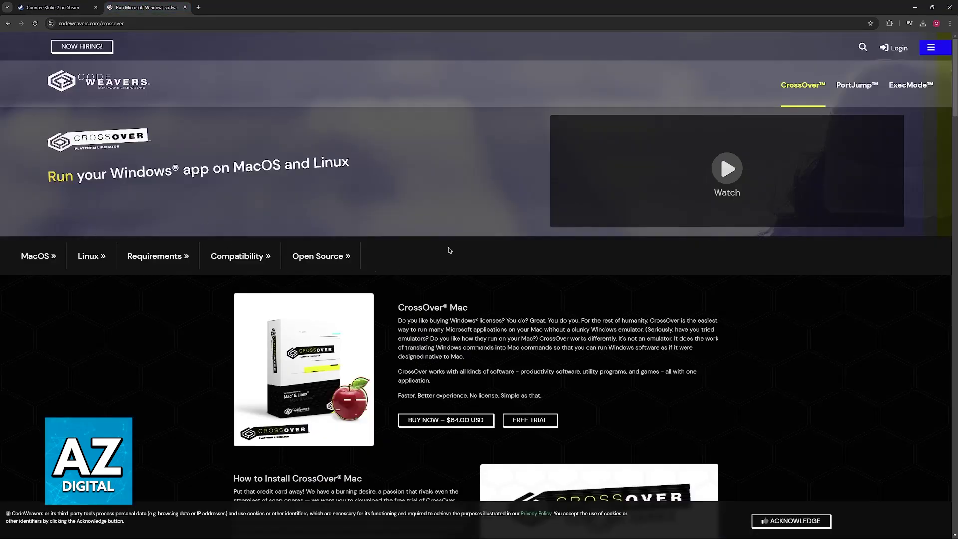
Step: Acknowledge the cookie banner, then view the CrossOver Mac and Linux ($64.00) sections
{"action": "left_click", "coordinate": [794, 520]}
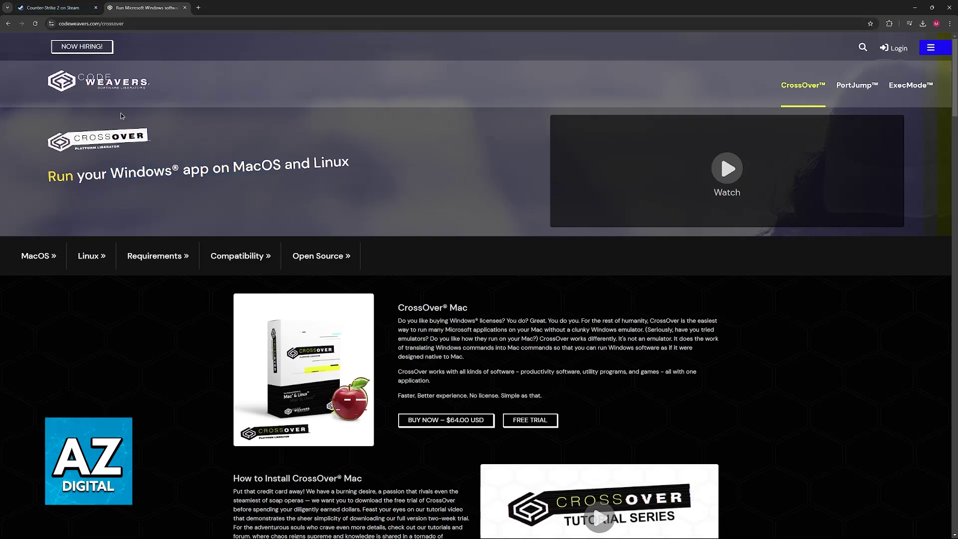
{"action": "scroll", "coordinate": [450, 160], "scroll_direction": "down", "scroll_amount": 3}
{"action": "scroll", "coordinate": [466, 185], "scroll_direction": "down", "scroll_amount": 3}
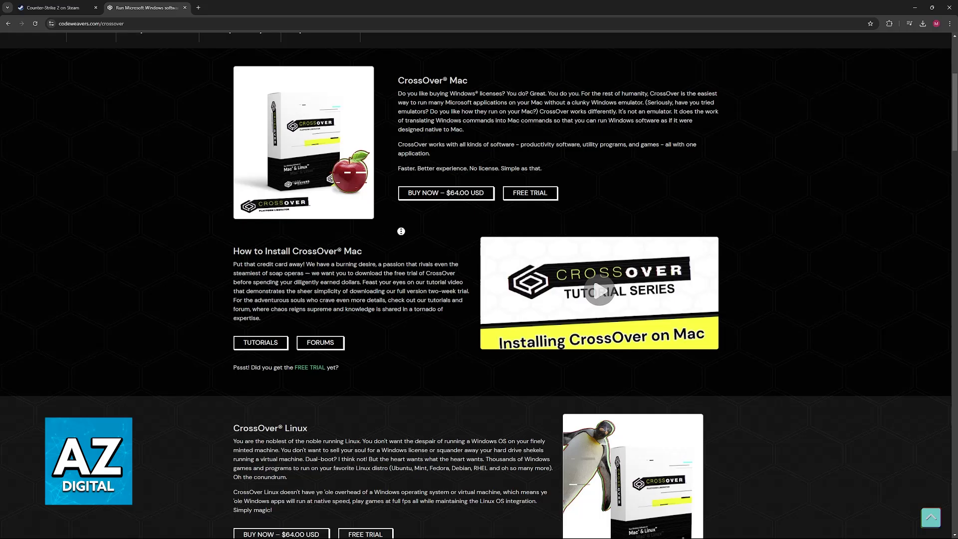
{"action": "scroll", "coordinate": [401, 232], "scroll_direction": "up", "scroll_amount": 5}
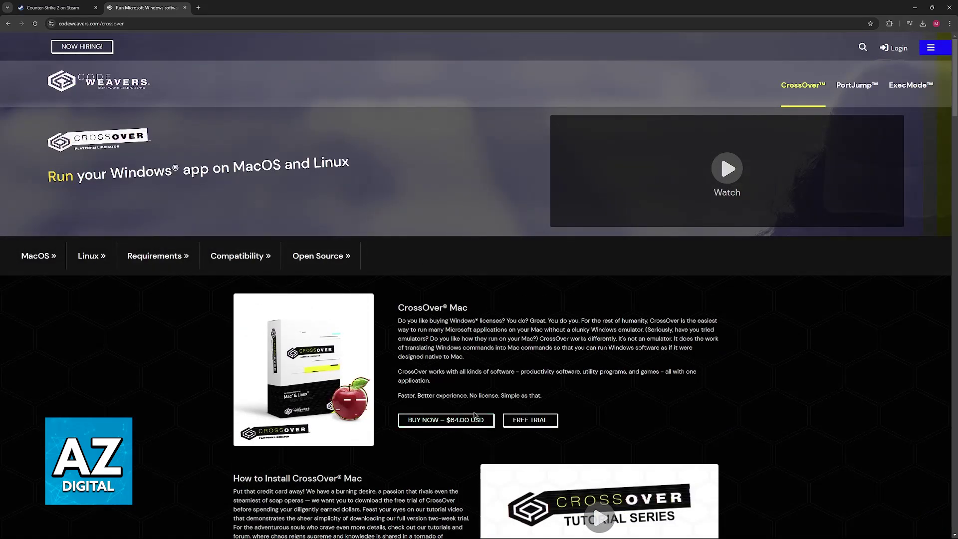
{"action": "scroll", "coordinate": [414, 393], "scroll_direction": "down", "scroll_amount": 4}
{"action": "scroll", "coordinate": [414, 393], "scroll_direction": "down", "scroll_amount": 4}
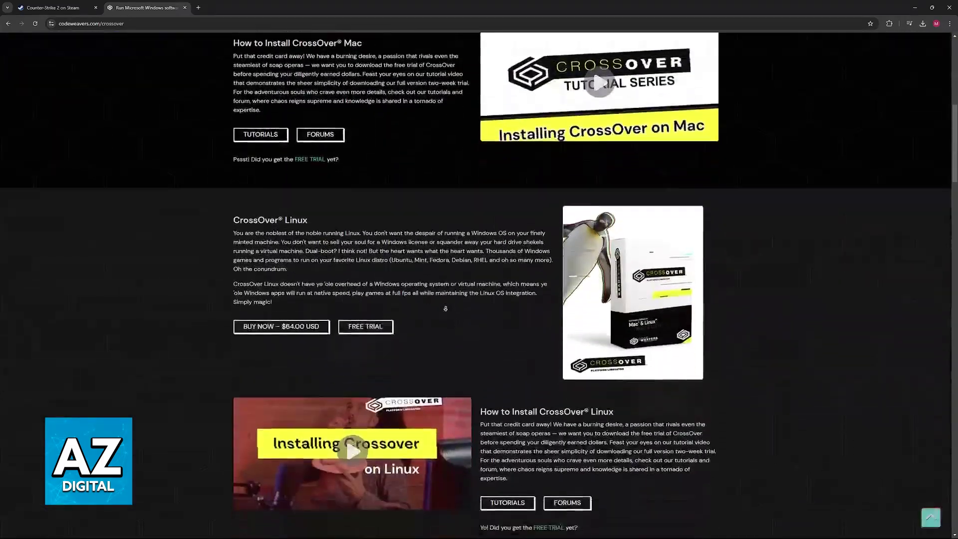